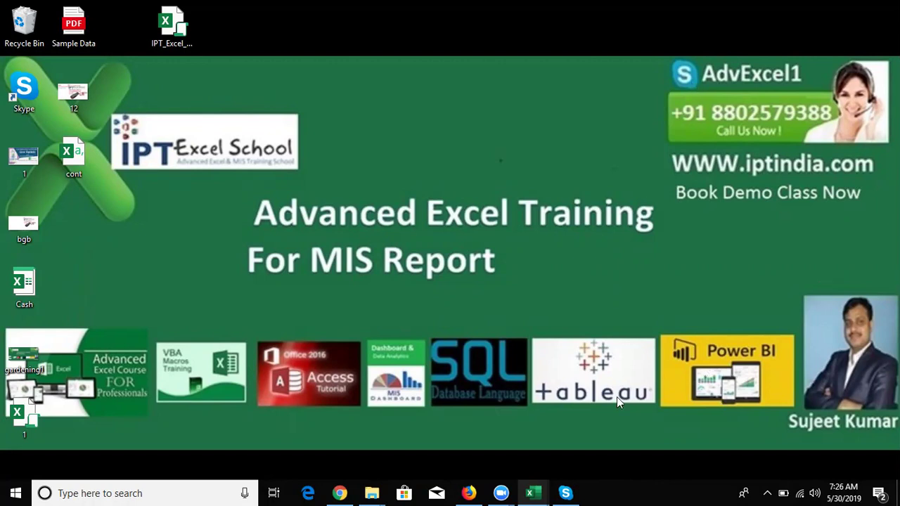
# Step: Show the taskbar previews of the open Excel workbooks, with Data - Excel on top
pyautogui.moveTo(542, 493)
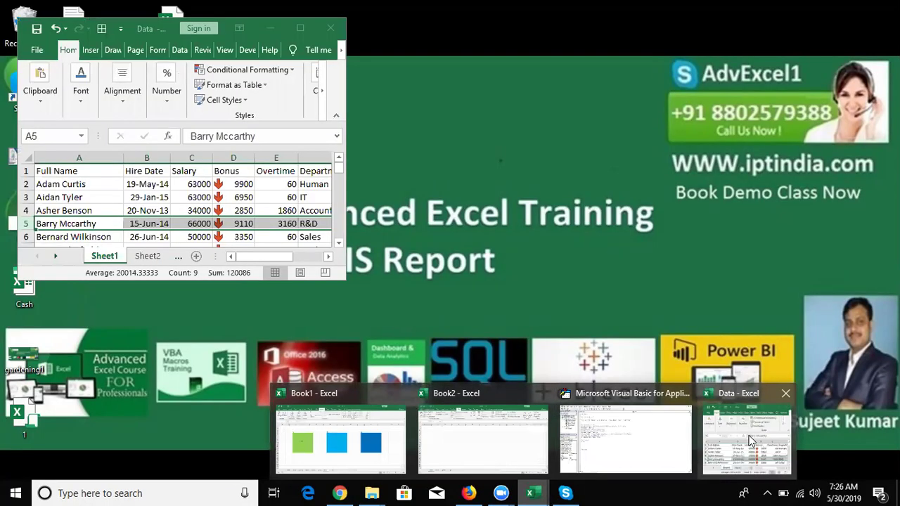
# Step: Switch to the Data - Excel window and maximize it to full screen
pyautogui.click(751, 441)
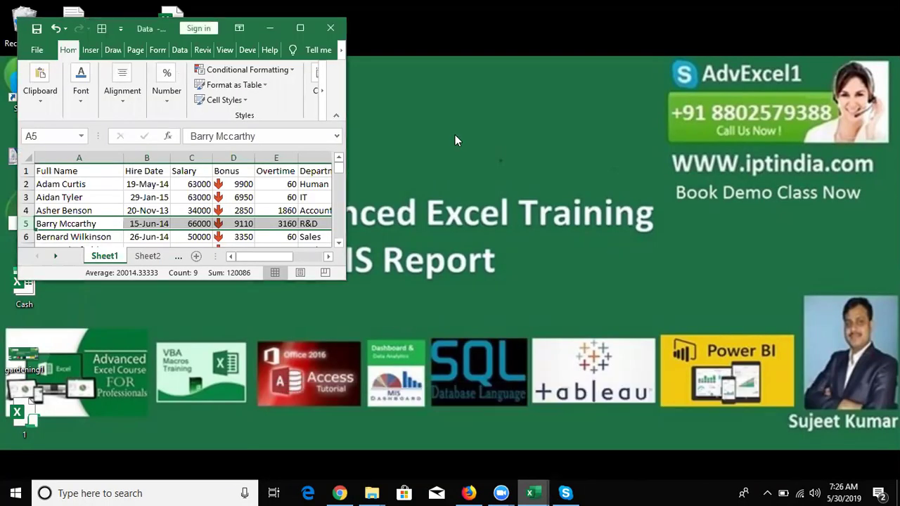
pyautogui.click(301, 28)
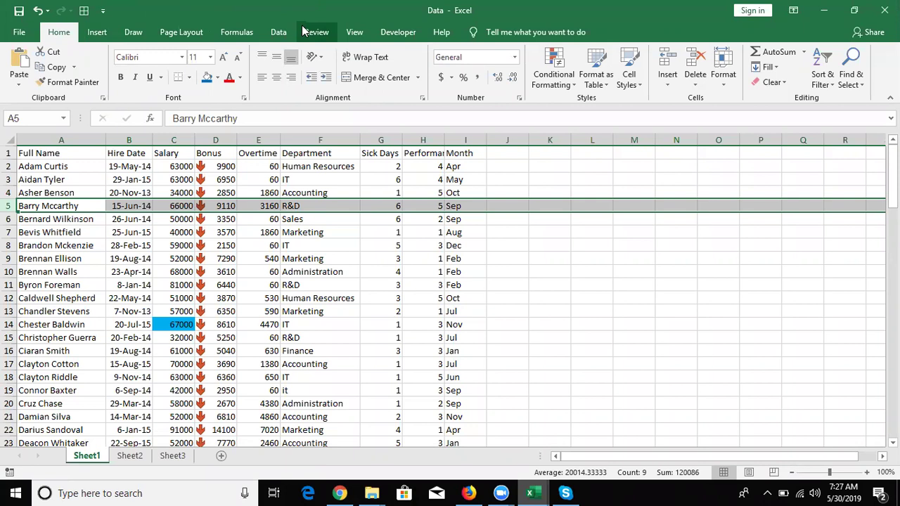
# Step: Select the employee table from A1 with Ctrl+Shift+arrows and copy it
pyautogui.hotkey('ctrl', 'Home')
pyautogui.hotkey('shift', 'Right')
pyautogui.hotkey('shift', 'Right')
pyautogui.hotkey('shift', 'Right')
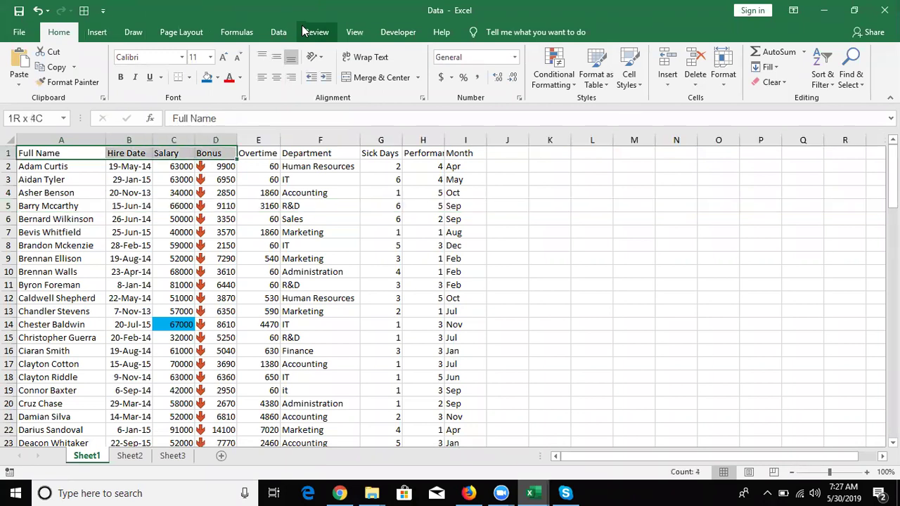
pyautogui.hotkey('shift', 'Right')
pyautogui.hotkey('shift', 'Right')
pyautogui.hotkey('shift', 'Right')
pyautogui.hotkey('shift', 'Right')
pyautogui.hotkey('shift', 'Right')
pyautogui.hotkey('shift', 'Down')
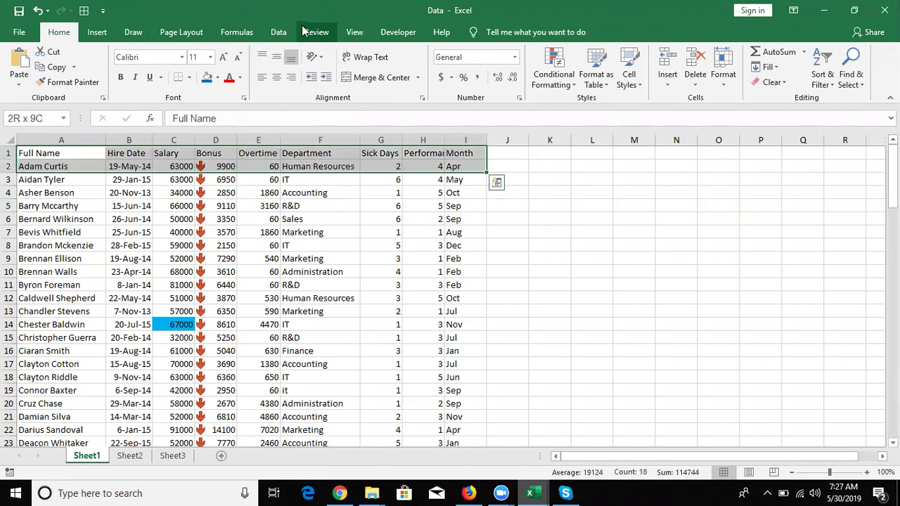
pyautogui.hotkey('shift', 'Down')
pyautogui.hotkey('shift', 'Down')
pyautogui.hotkey('shift', 'Down')
pyautogui.hotkey('shift', 'Down')
pyautogui.hotkey('shift', 'Down')
pyautogui.hotkey('shift', 'Down')
pyautogui.hotkey('shift', 'Down')
pyautogui.hotkey('shift', 'Down')
pyautogui.hotkey('shift', 'Down')
pyautogui.hotkey('ctrl', 'c')
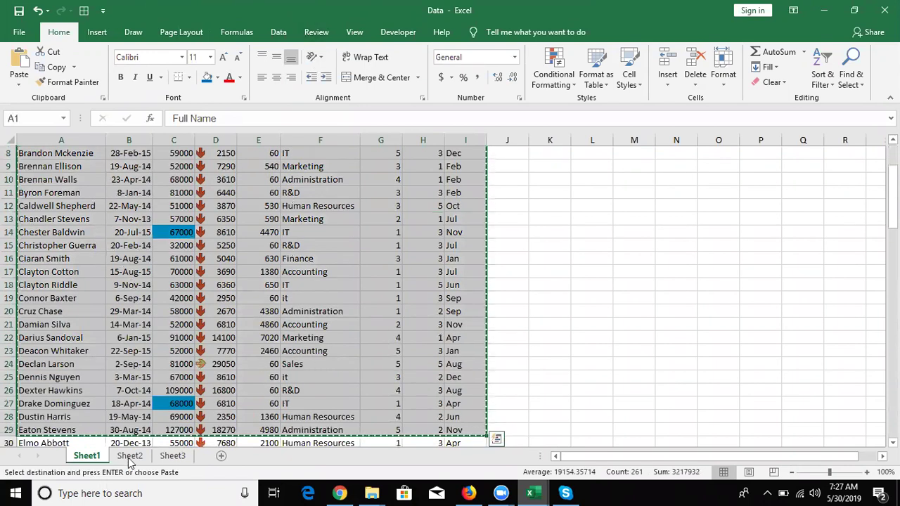
# Step: Add a new blank Sheet4 after Sheet2, then return to Sheet1
pyautogui.click(130, 457)
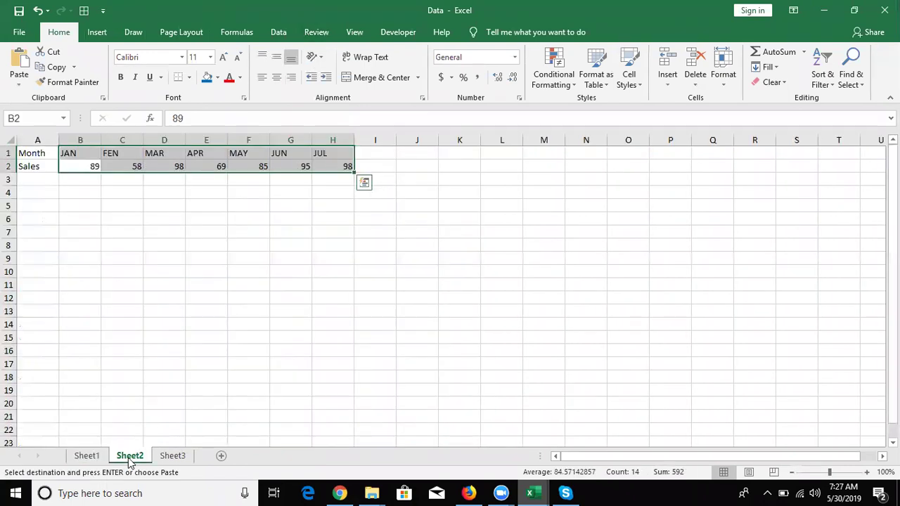
pyautogui.click(221, 457)
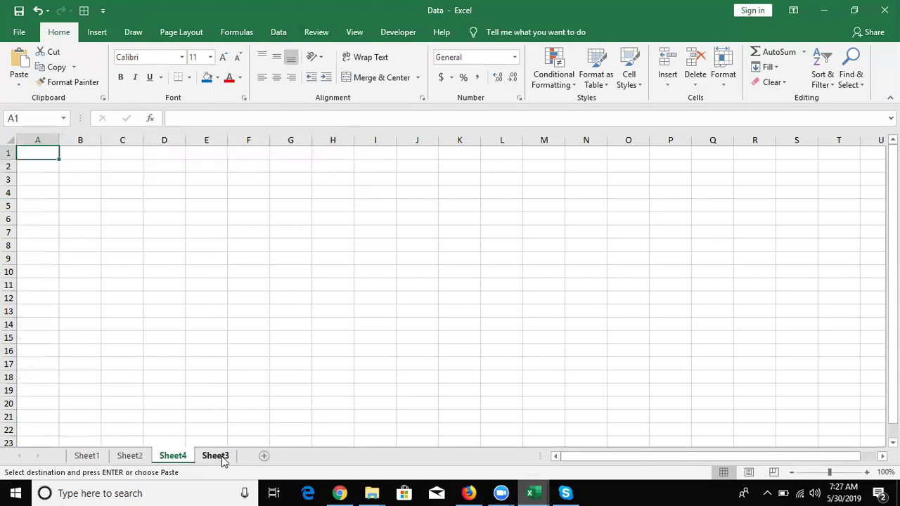
pyautogui.click(88, 456)
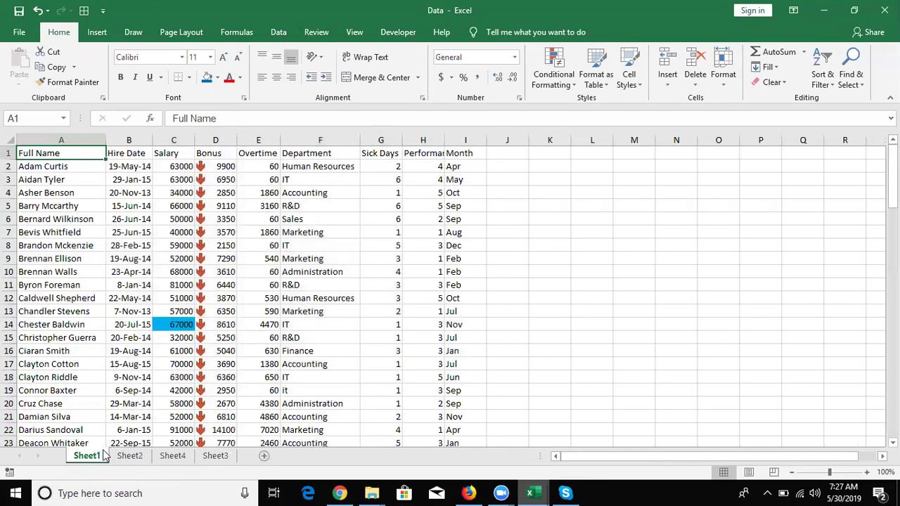
# Step: Copy the Full Name and Department headings into L1 and M1
pyautogui.hotkey('ctrl', 'c')
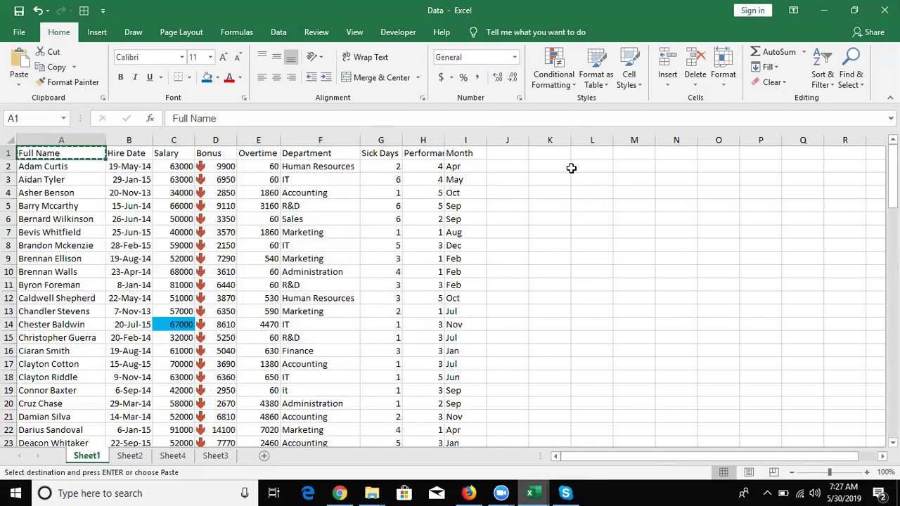
pyautogui.click(577, 152)
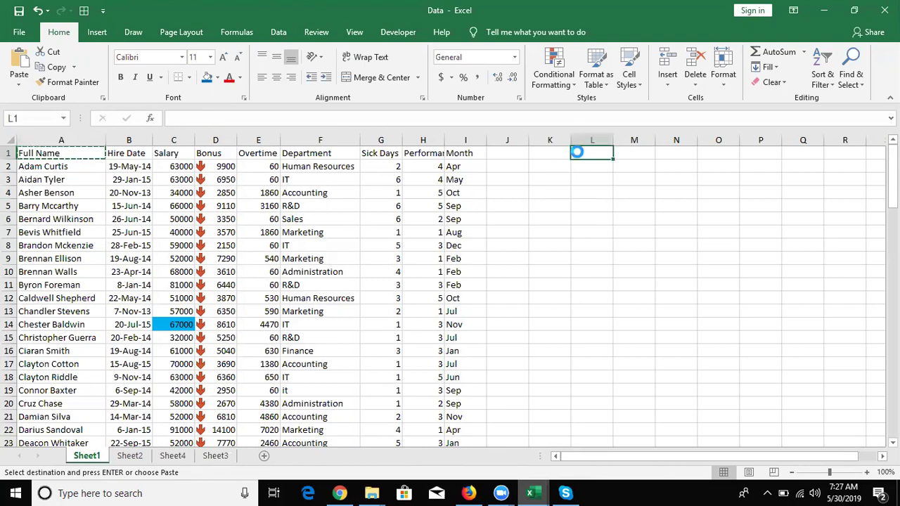
pyautogui.hotkey('ctrl', 'v')
pyautogui.click(301, 153)
pyautogui.hotkey('ctrl', 'c')
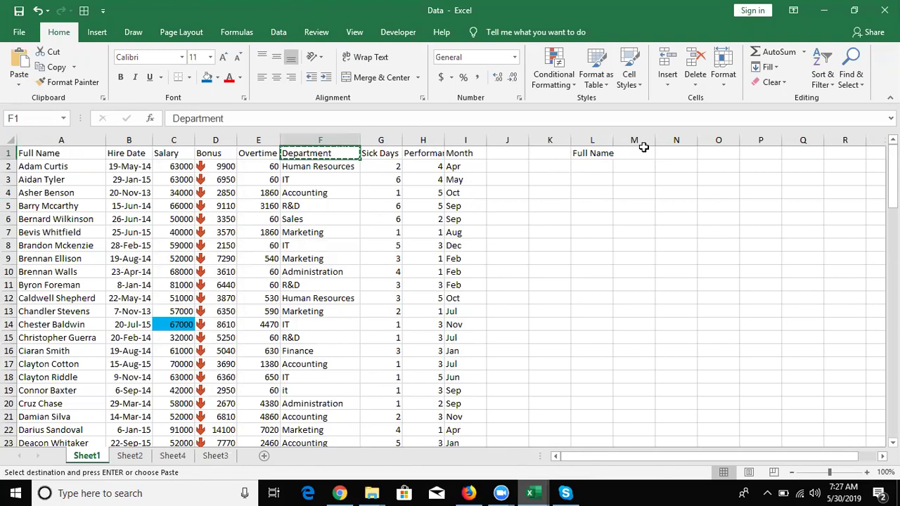
pyautogui.click(643, 147)
pyautogui.hotkey('ctrl', 'v')
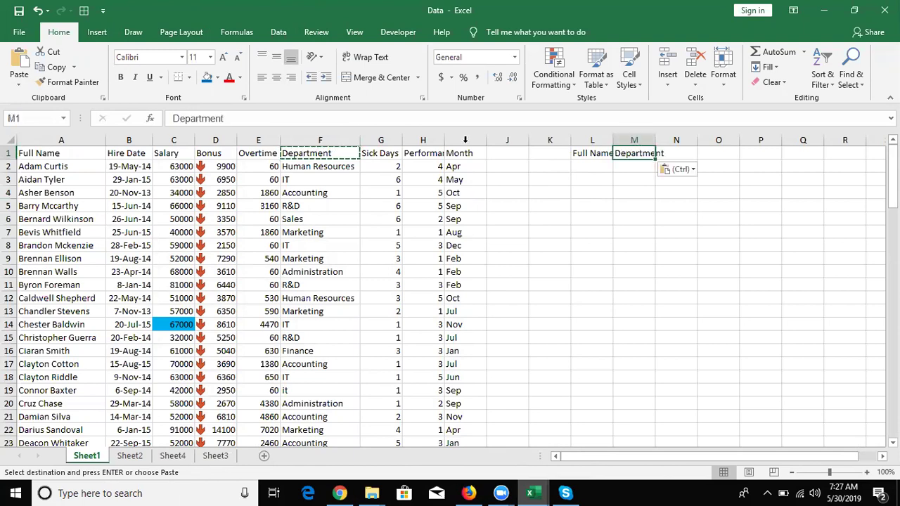
# Step: Copy the Month and Salary headings into N1 and O1
pyautogui.click(464, 153)
pyautogui.hotkey('ctrl', 'c')
pyautogui.click(673, 151)
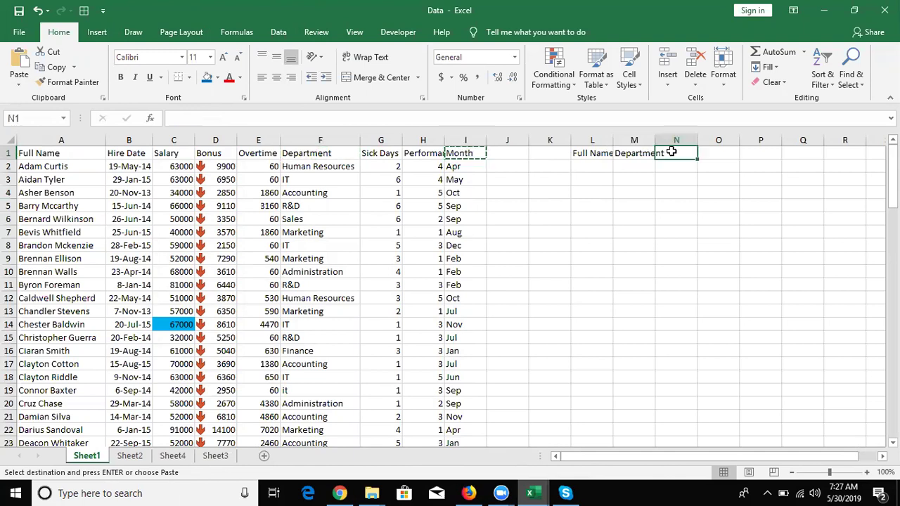
pyautogui.hotkey('ctrl', 'v')
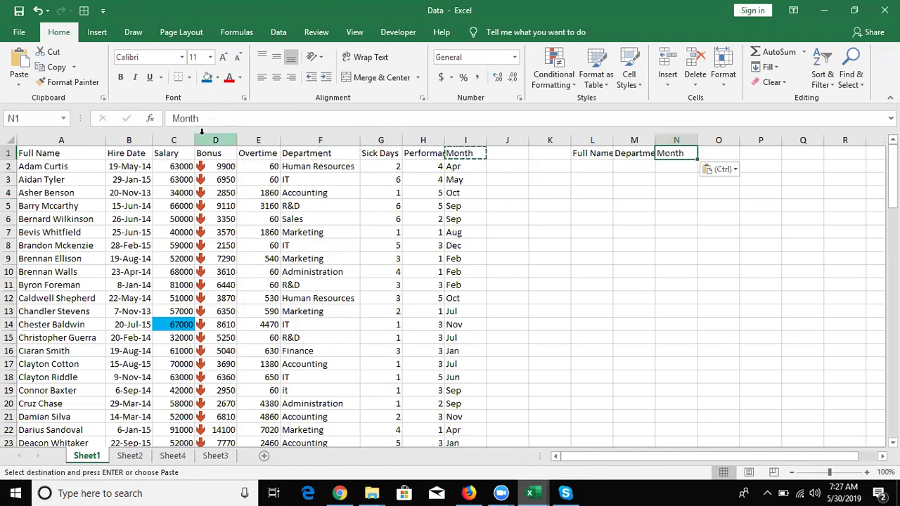
pyautogui.click(180, 152)
pyautogui.hotkey('ctrl', 'c')
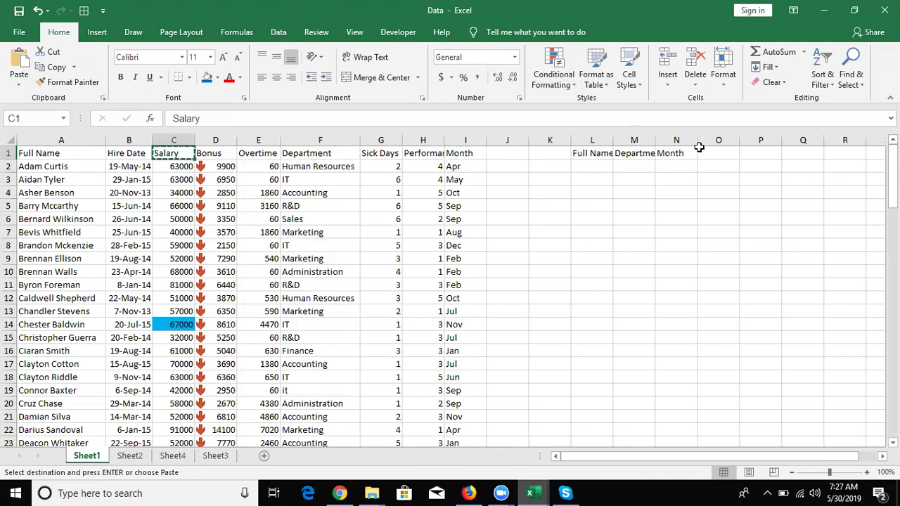
pyautogui.click(711, 152)
pyautogui.hotkey('ctrl', 'v')
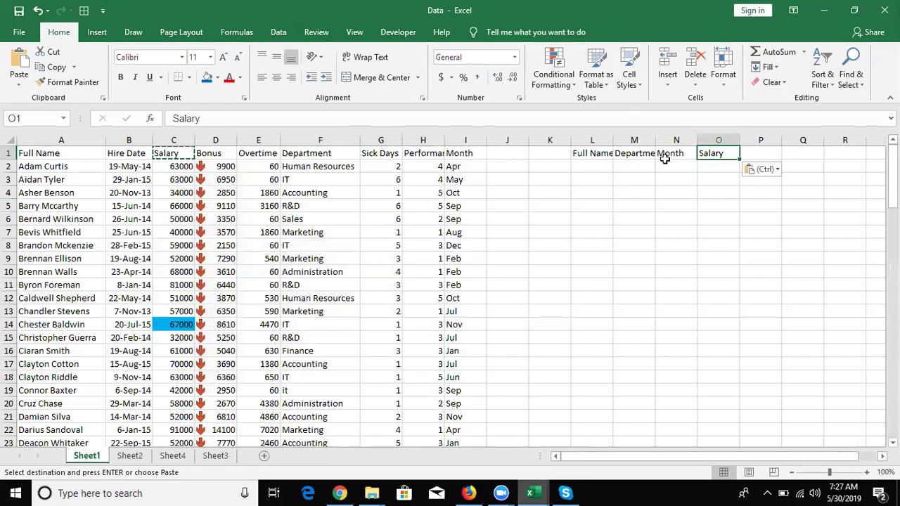
pyautogui.click(598, 155)
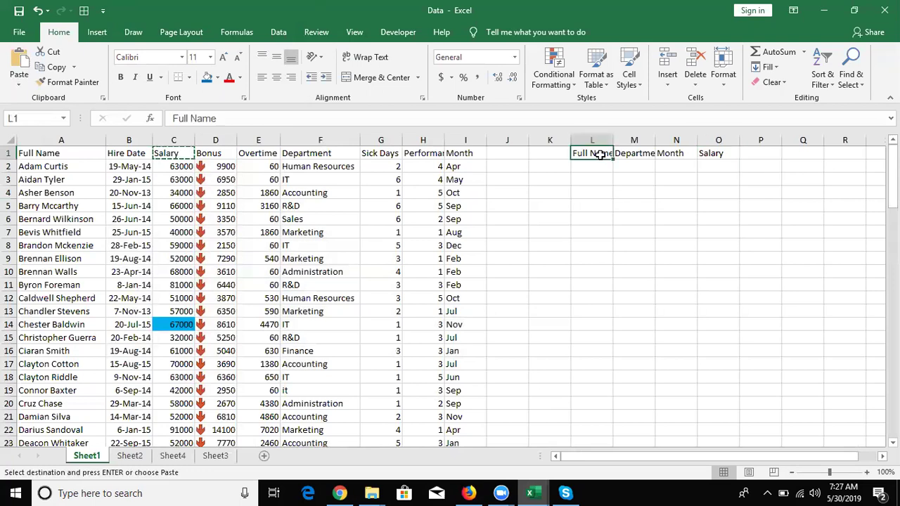
# Step: Clear Full Name from L1 and enter IT with salary >50000 in row 2
pyautogui.press('Delete')
pyautogui.press('Return')
pyautogui.press('Right')
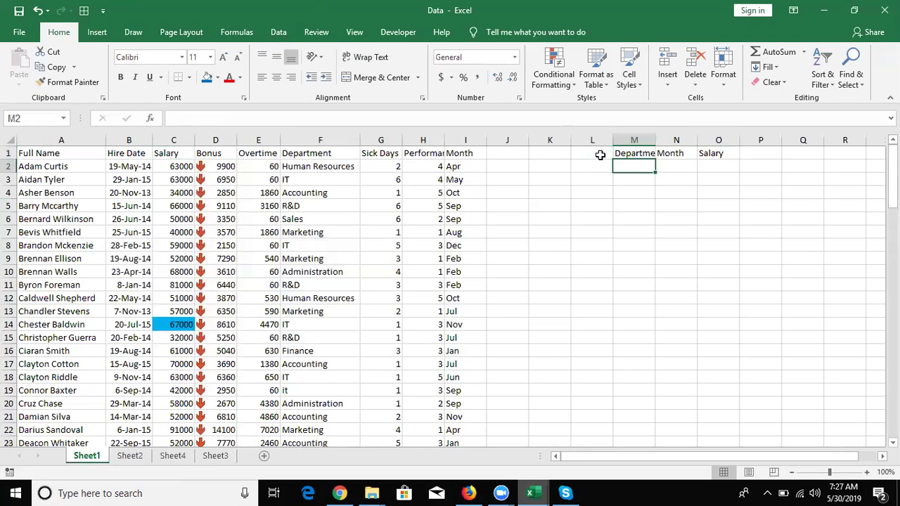
pyautogui.write('IT')
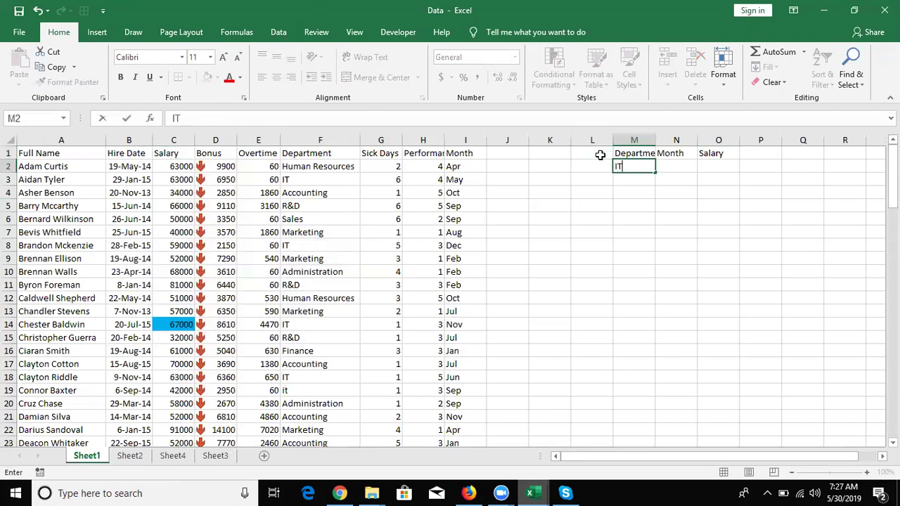
pyautogui.press('Right')
pyautogui.press('Right')
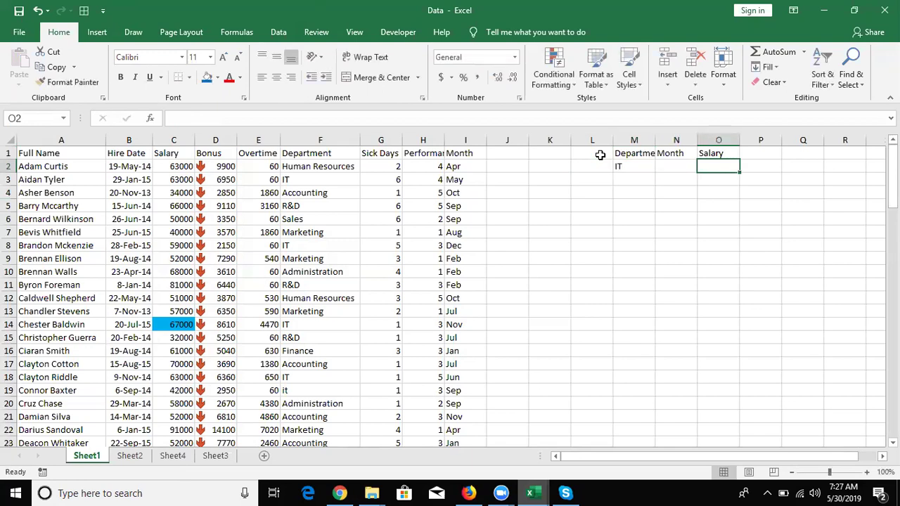
pyautogui.write('>50000')
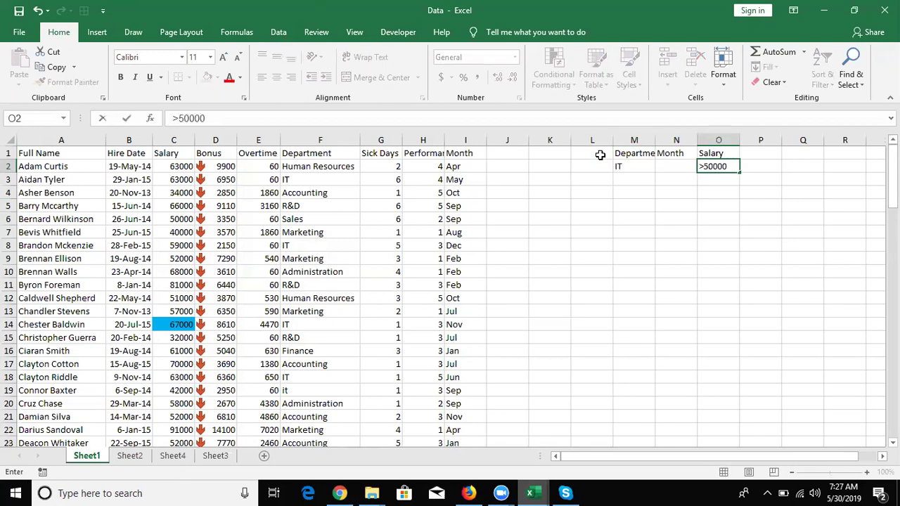
pyautogui.press('Return')
# Step: Enter JAN with salary <60000 in row 3, correcting the mistyped <6000
pyautogui.press('Left')
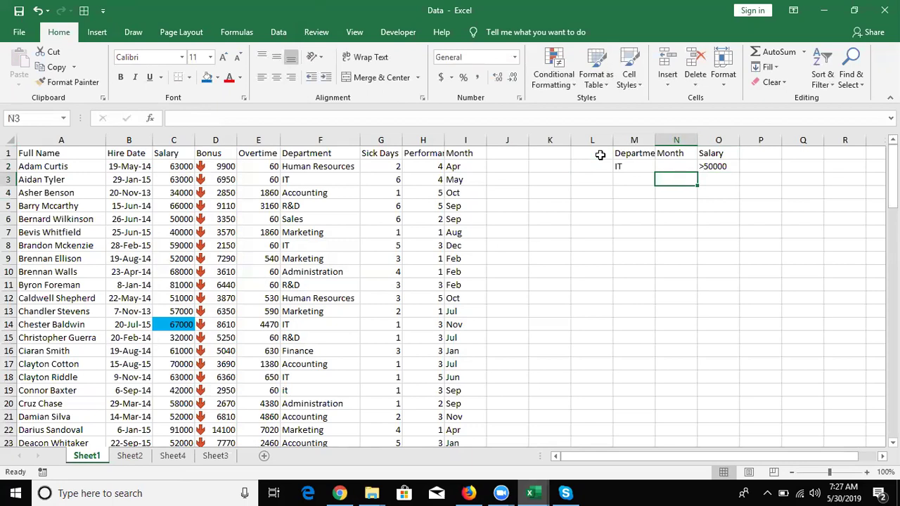
pyautogui.press('Right')
pyautogui.write('<6000')
pyautogui.press('Left')
pyautogui.write('JAN')
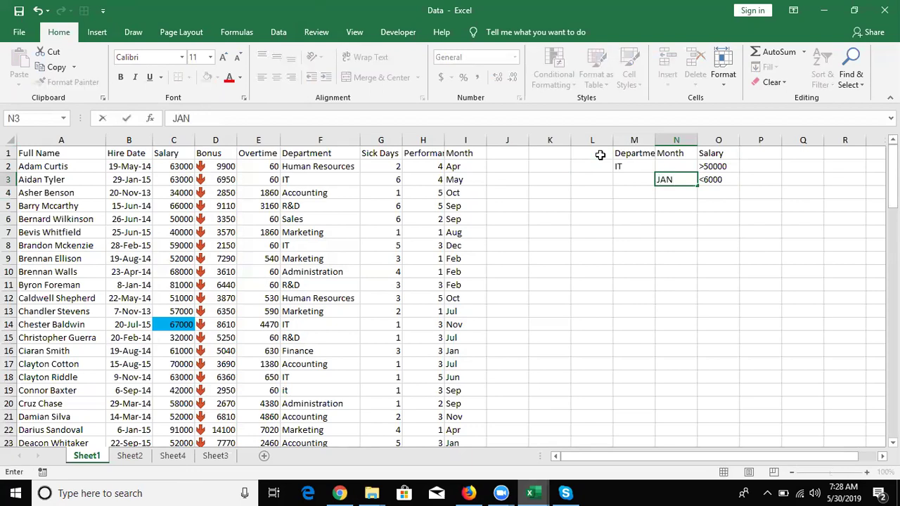
pyautogui.press('Return')
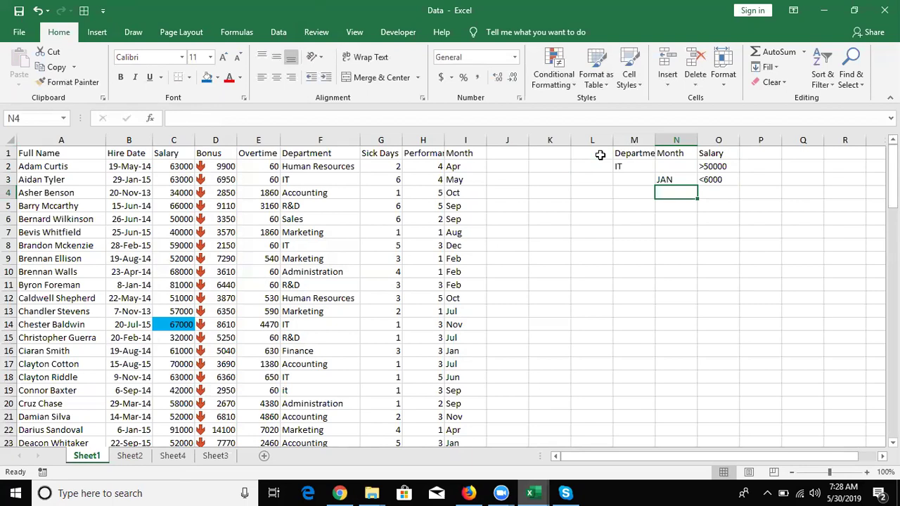
pyautogui.doubleClick(736, 180)
pyautogui.write('0')
pyautogui.press('Return')
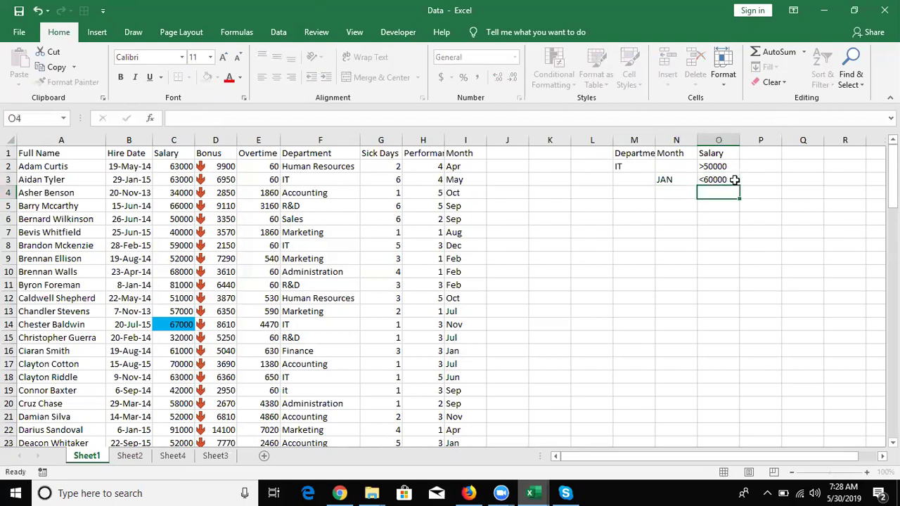
# Step: Add R&D as another department criterion in M4
pyautogui.press('Left')
pyautogui.press('Left')
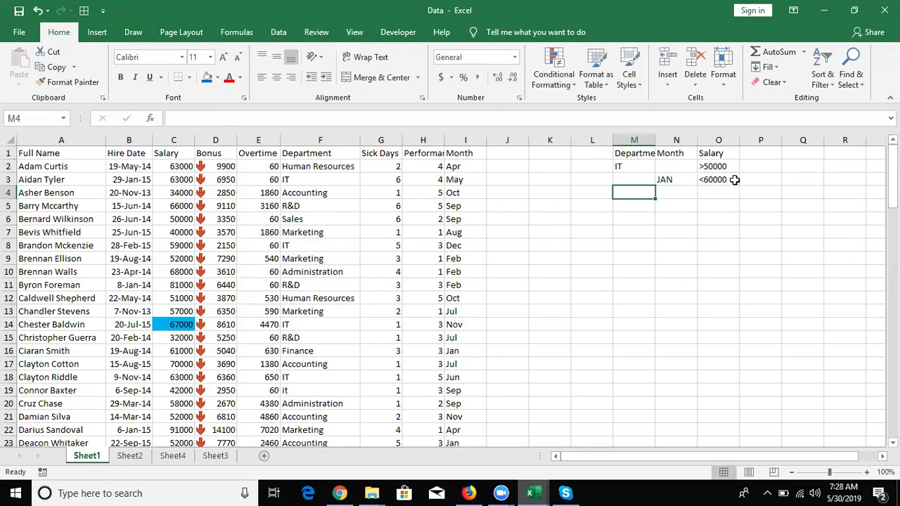
pyautogui.write('R&D')
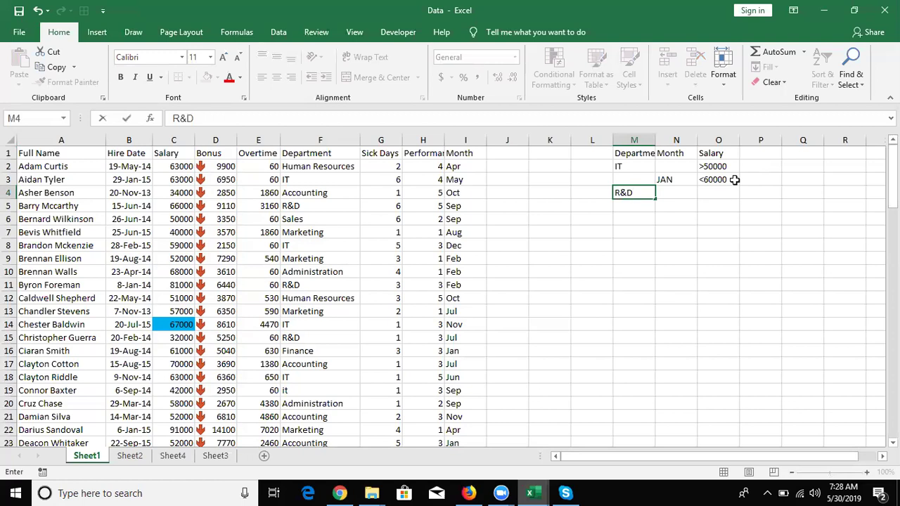
pyautogui.press('Tab')
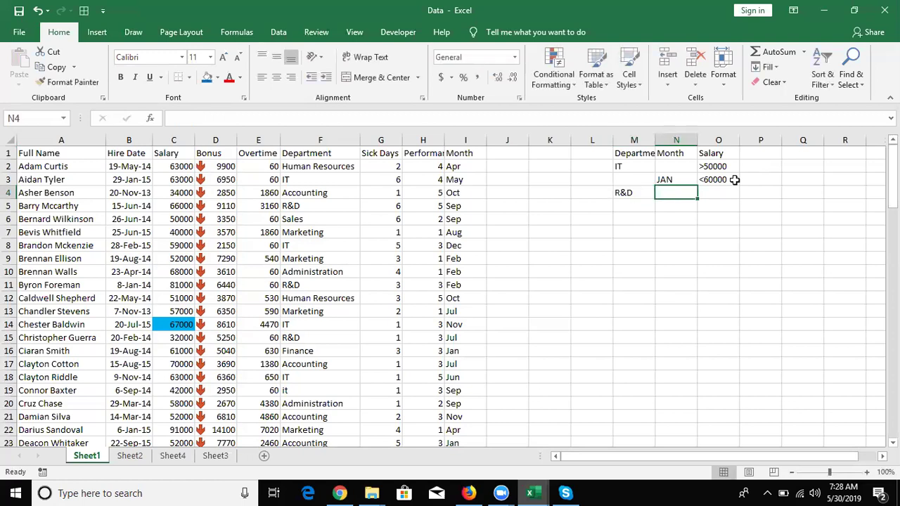
pyautogui.press('Up')
pyautogui.press('Up')
pyautogui.press('Left')
pyautogui.press('Home')
pyautogui.press('Up')
pyautogui.hotkey('ctrl', 'shift', 'Right')
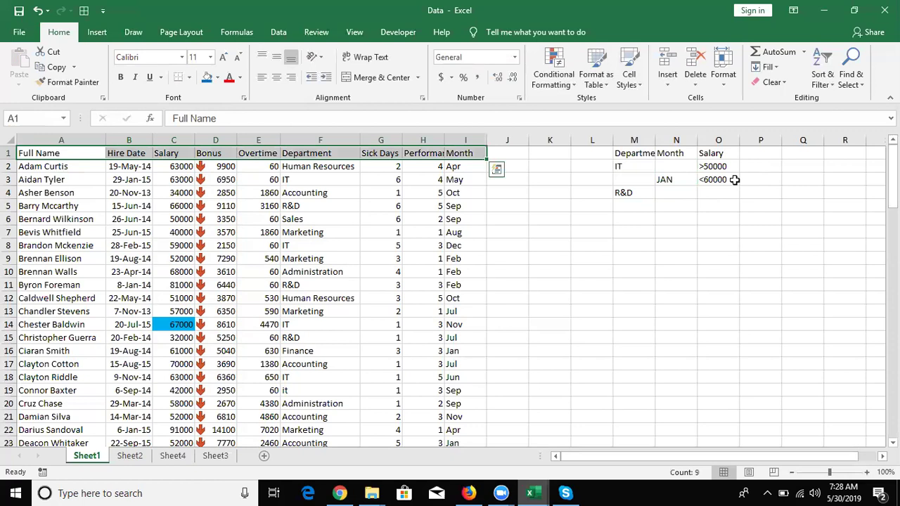
pyautogui.press('Down')
pyautogui.hotkey('ctrl', 'shift', 'Right')
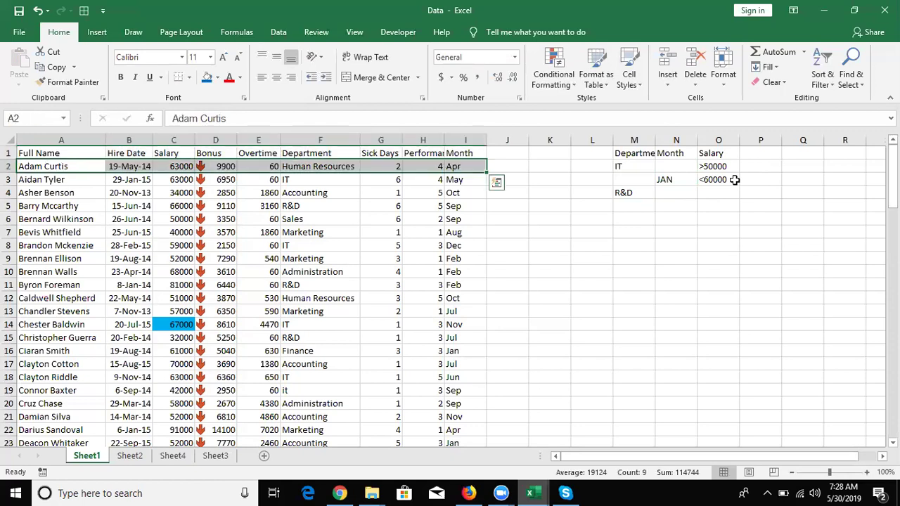
pyautogui.press('Down')
pyautogui.hotkey('ctrl', 'shift', 'Right')
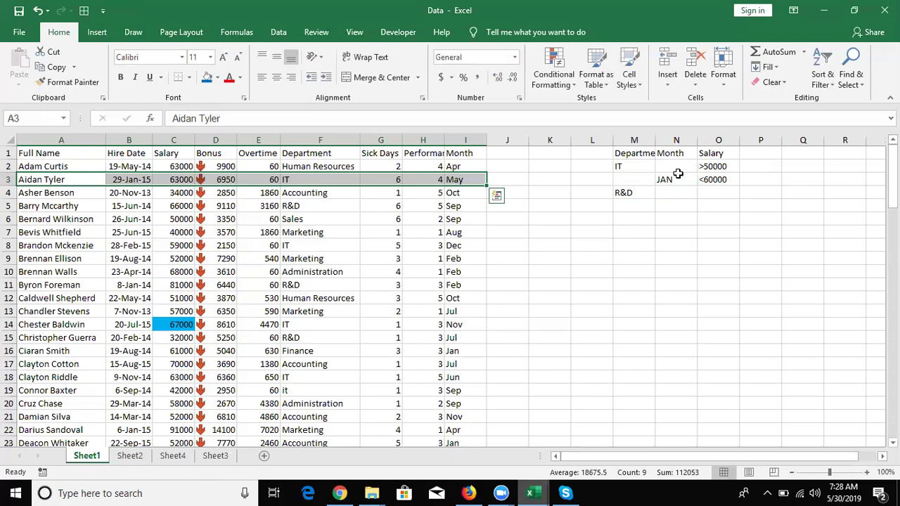
pyautogui.click(645, 167)
pyautogui.moveTo(646, 167); pyautogui.dragTo(648, 229)
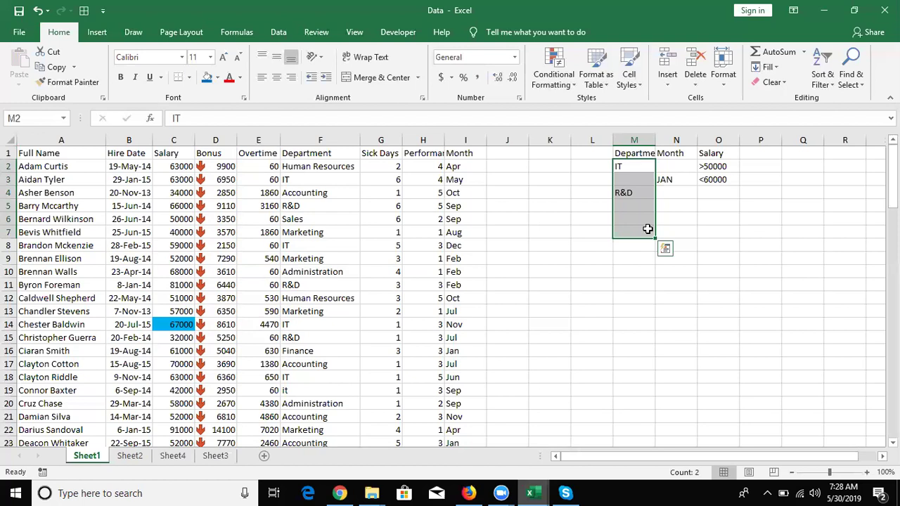
# Step: Run Advanced Filter in place on the employee table with criteria range M1:O4
pyautogui.click(454, 205)
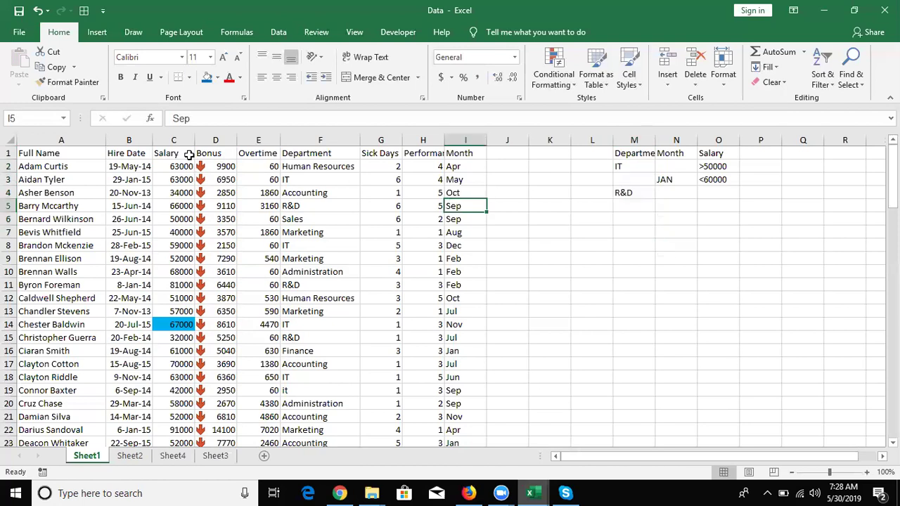
pyautogui.click(187, 155)
pyautogui.click(281, 34)
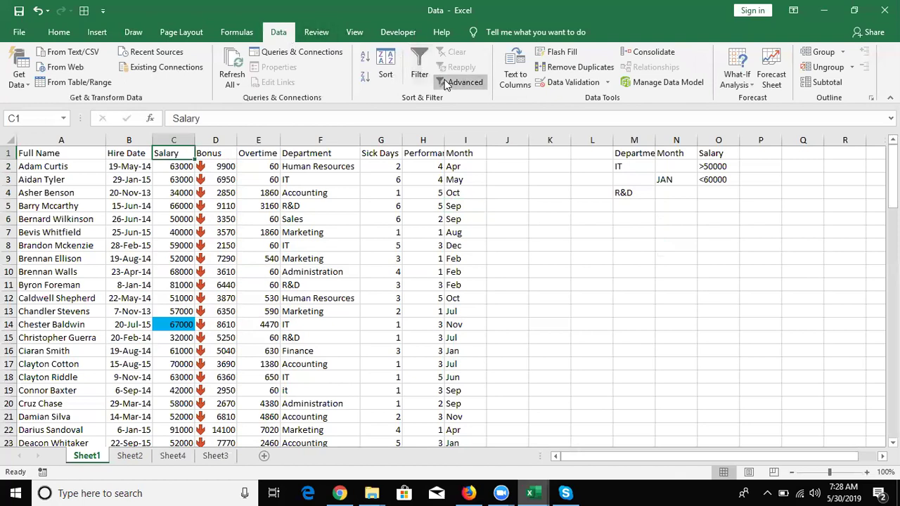
pyautogui.click(444, 83)
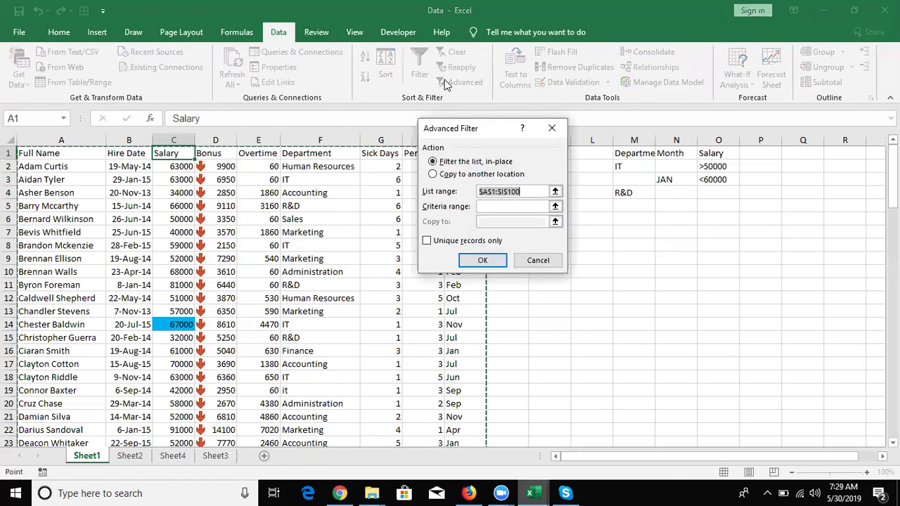
pyautogui.click(504, 206)
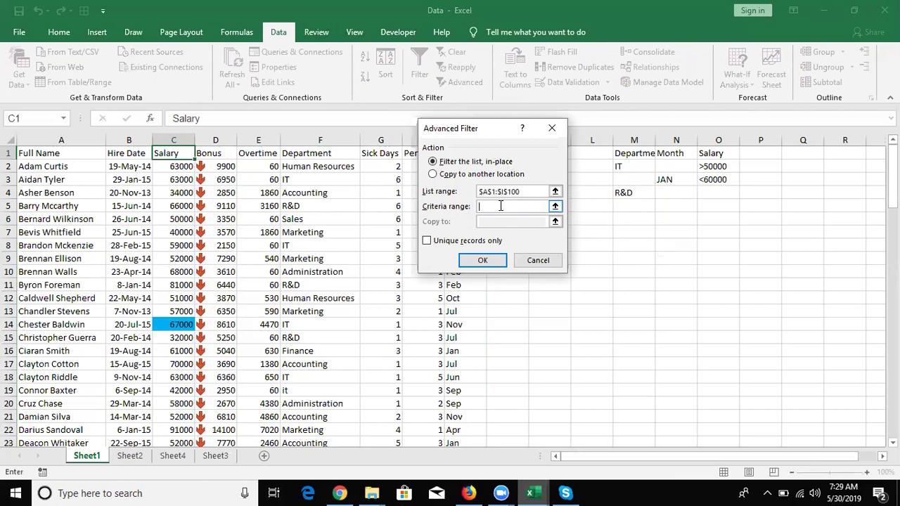
pyautogui.moveTo(633, 154); pyautogui.dragTo(716, 198)
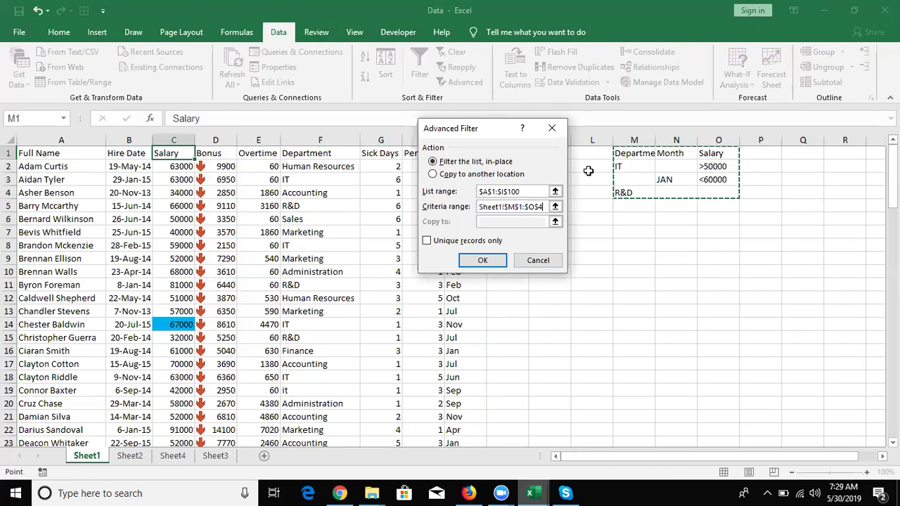
pyautogui.click(485, 259)
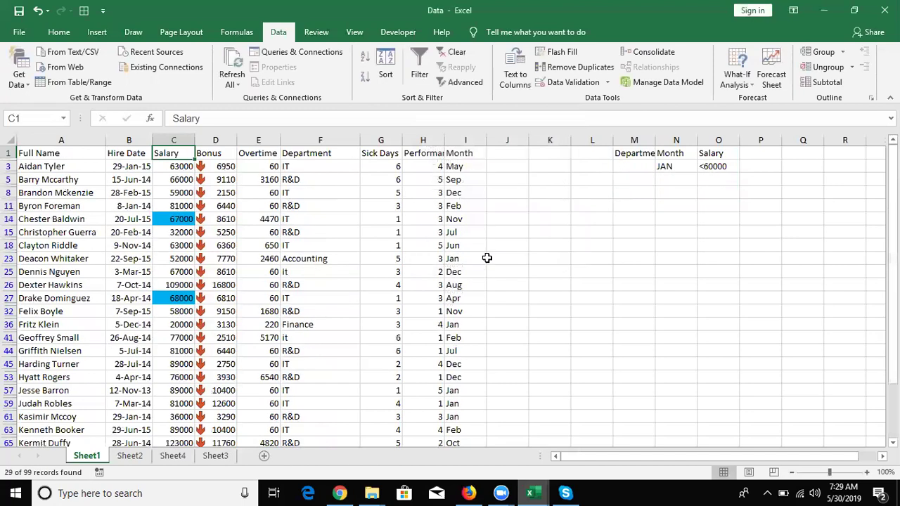
# Step: Check the 29 filtered rows, then clear the filter so all 99 records show
pyautogui.press('Down')
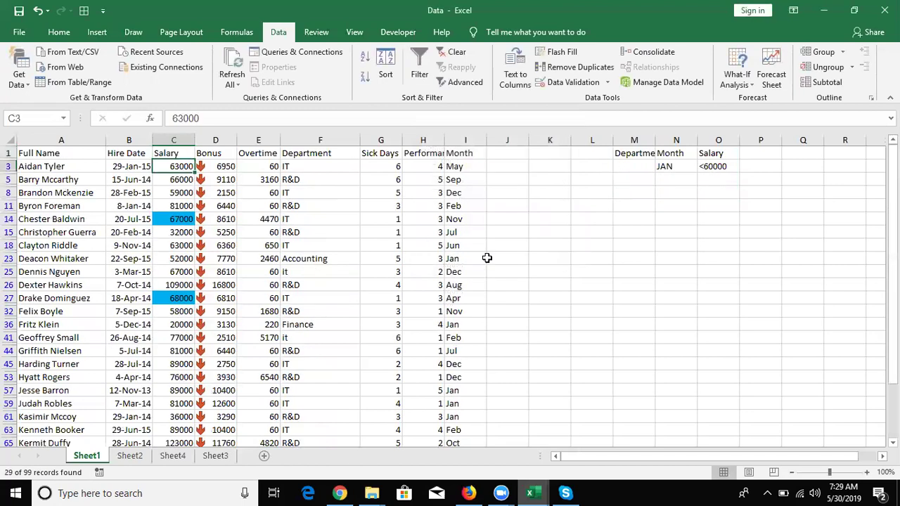
pyautogui.hotkey('ctrl', 'Down')
pyautogui.hotkey('ctrl', 'Up')
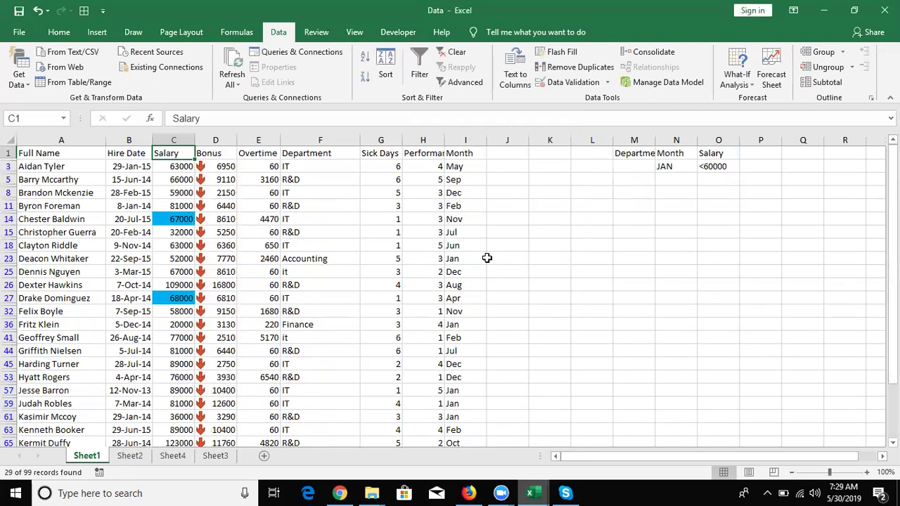
pyautogui.hotkey('ctrl', 'shift', 'l')
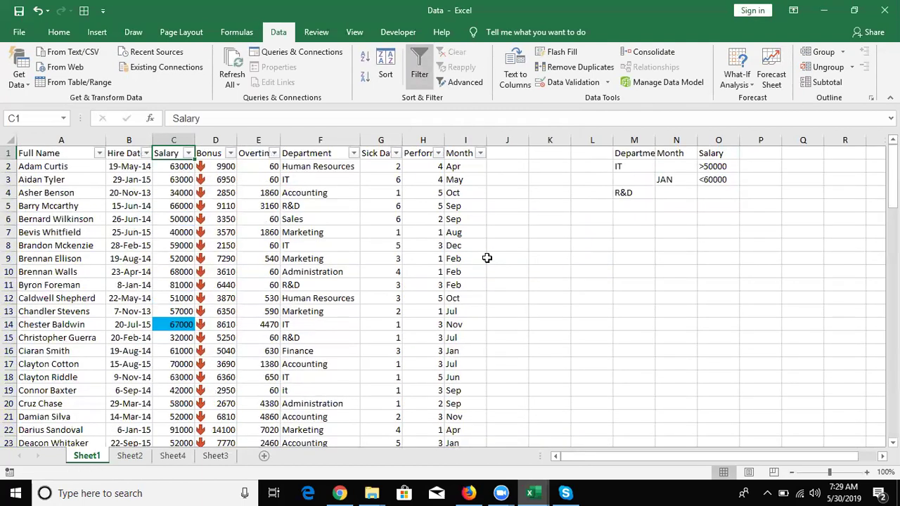
pyautogui.hotkey('ctrl', 'shift', 'l')
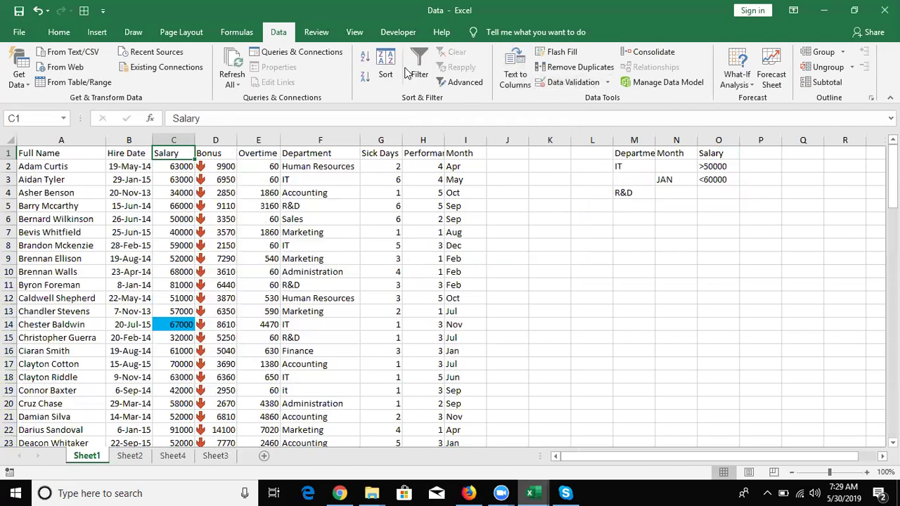
# Step: Run Advanced Filter with Copy to another location, sending matching records to L7
pyautogui.click(445, 82)
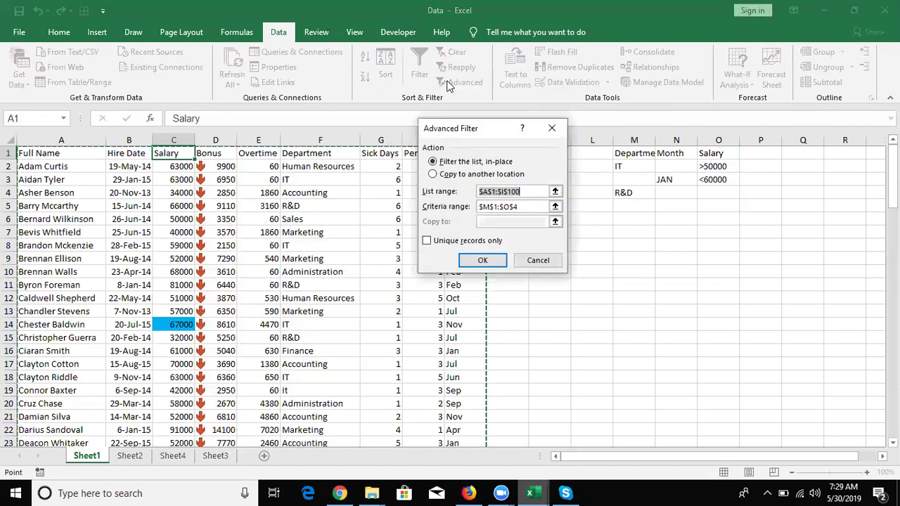
pyautogui.click(451, 176)
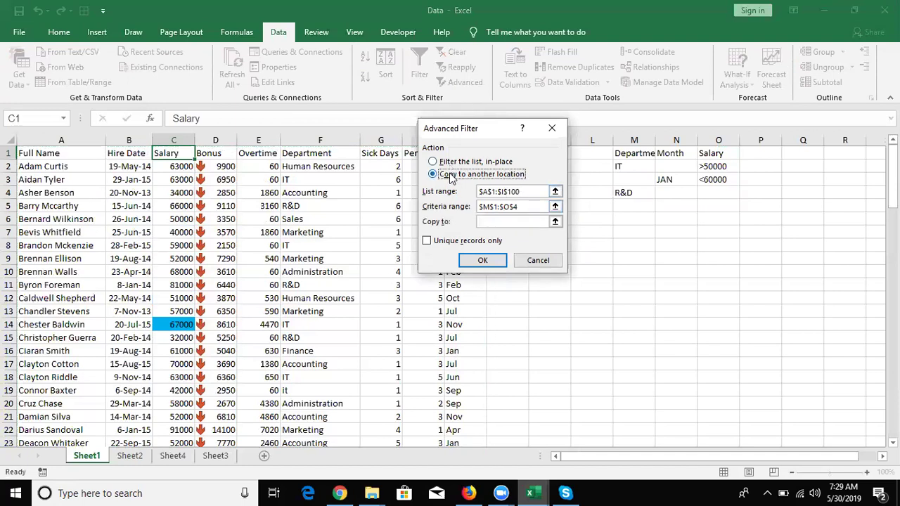
pyautogui.click(487, 222)
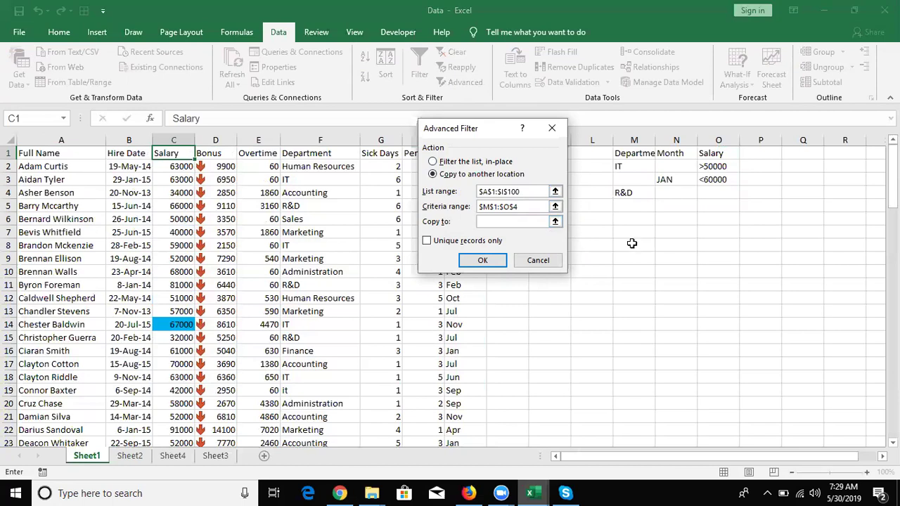
pyautogui.click(598, 237)
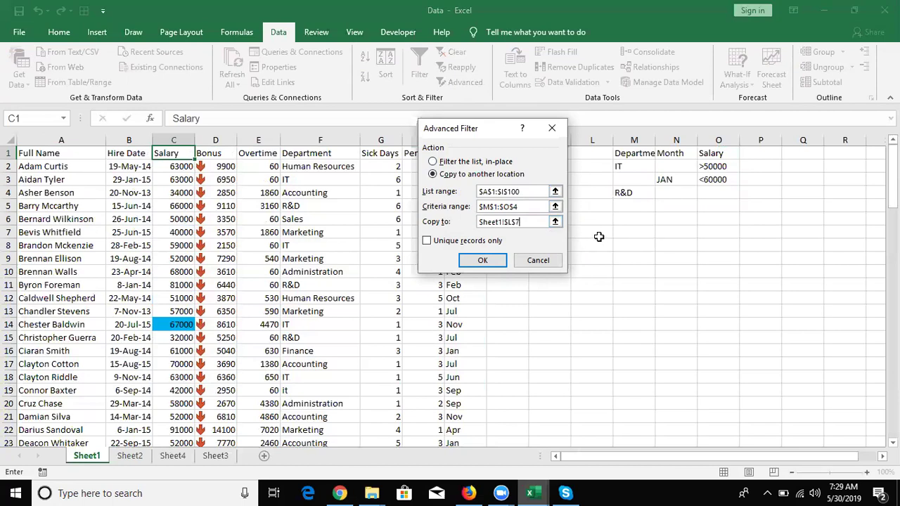
pyautogui.click(491, 266)
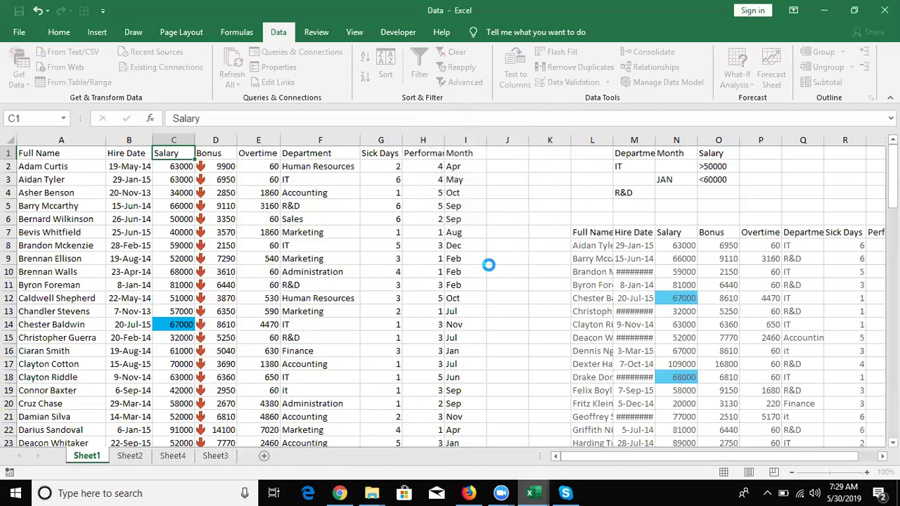
pyautogui.click(629, 284)
# Step: Review the copied columns at L7, then minimize Excel to the desktop
pyautogui.press('Right')
pyautogui.press('Right')
pyautogui.press('Right')
pyautogui.press('Right')
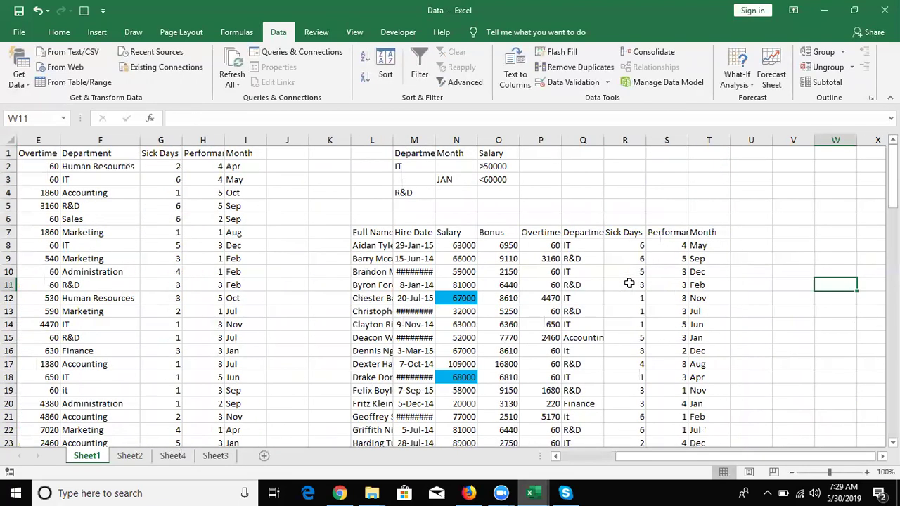
pyautogui.press('Left')
pyautogui.press('Left')
pyautogui.press('Left')
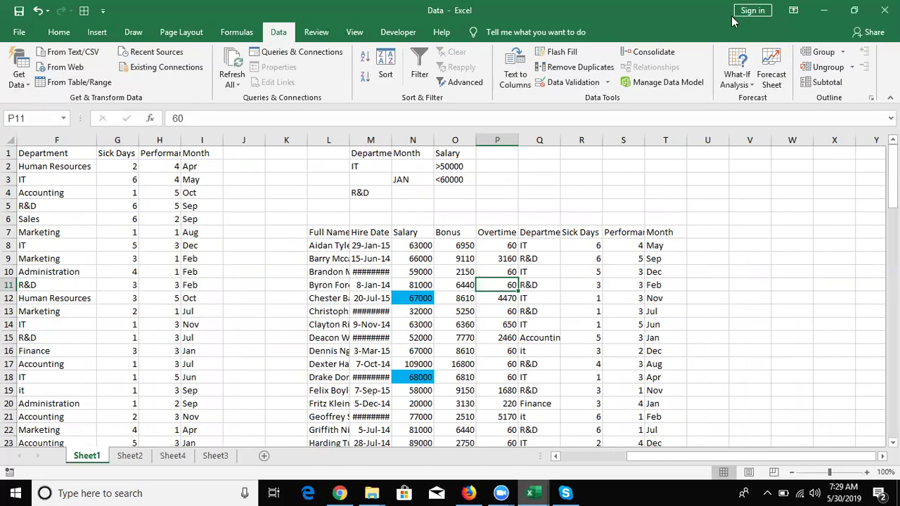
pyautogui.press('super+d')
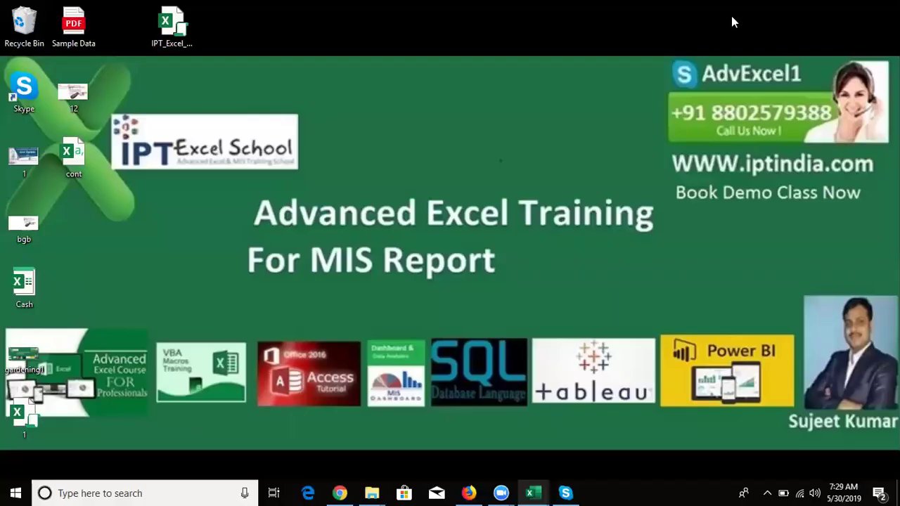